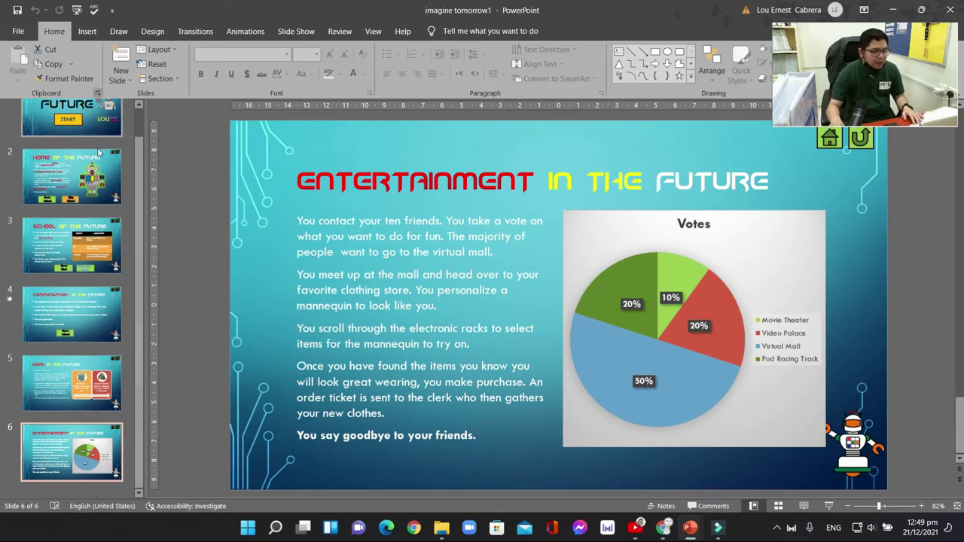
- Duplicate slide 6 as slide 7 and delete its copied story text and pie chart
right_click(84, 450)
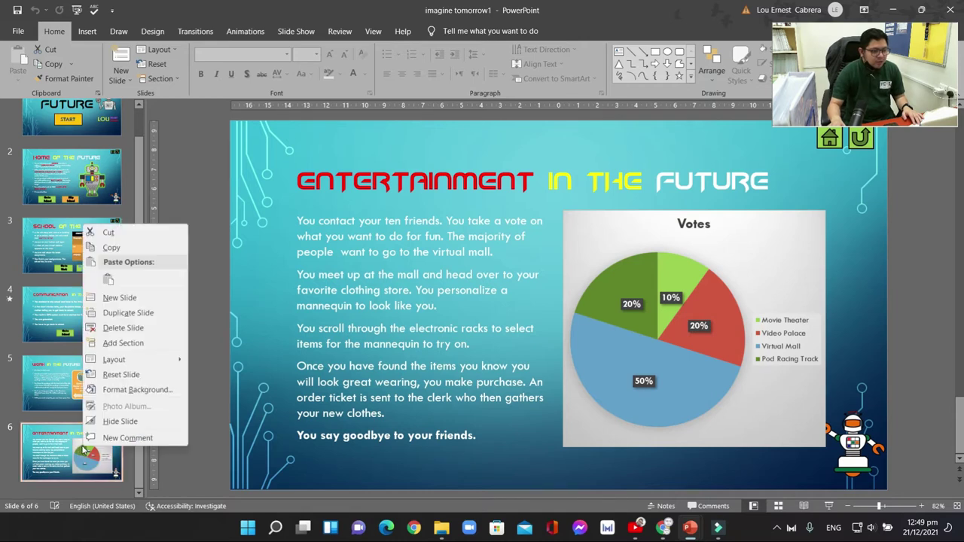
left_click(150, 318)
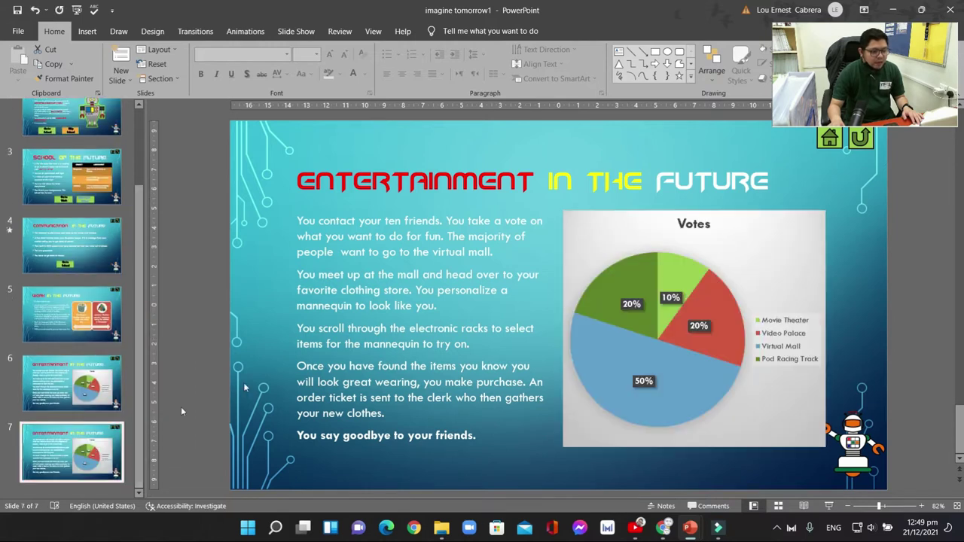
left_click(382, 294)
key("Delete")
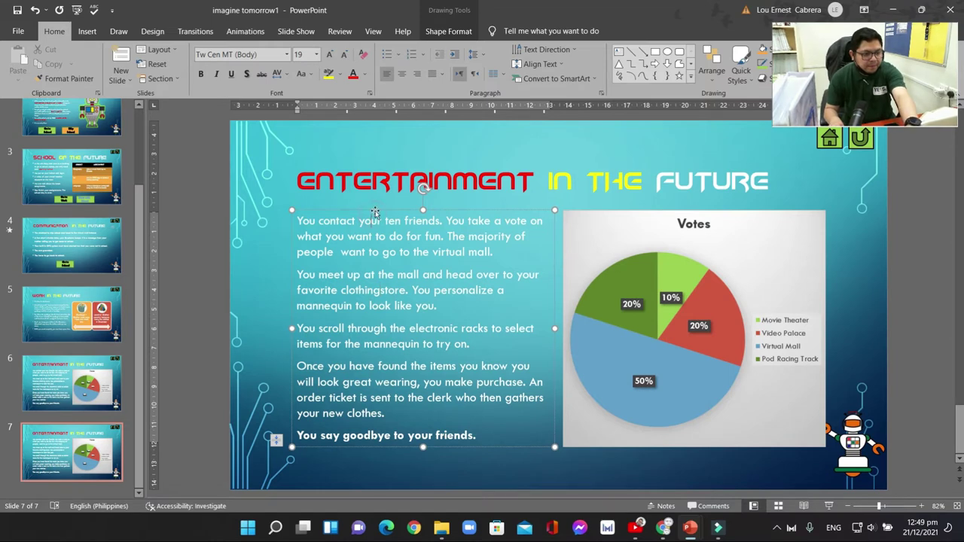
key("Delete")
left_click(634, 237)
key("Delete")
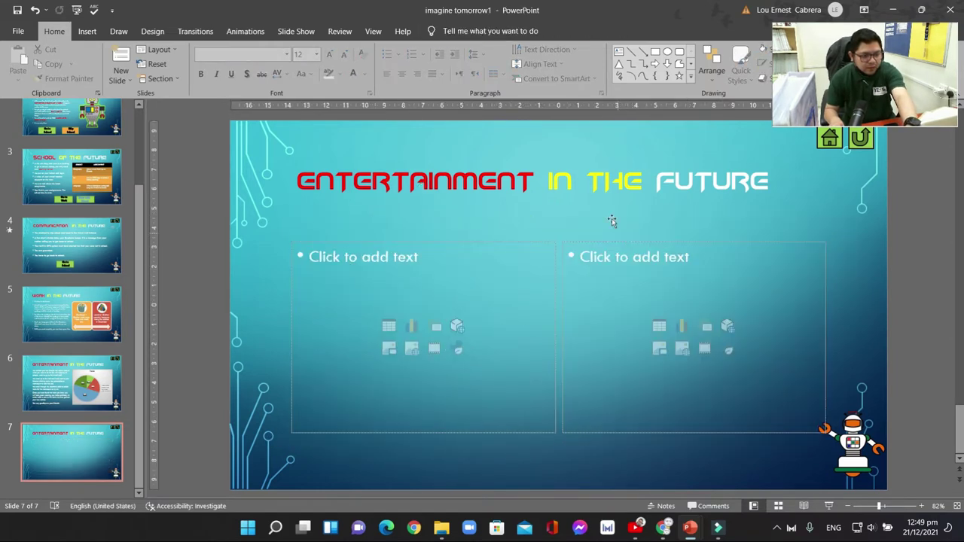
- Apply the Title Only layout to the new slide 7
left_click(571, 220)
left_click(854, 223)
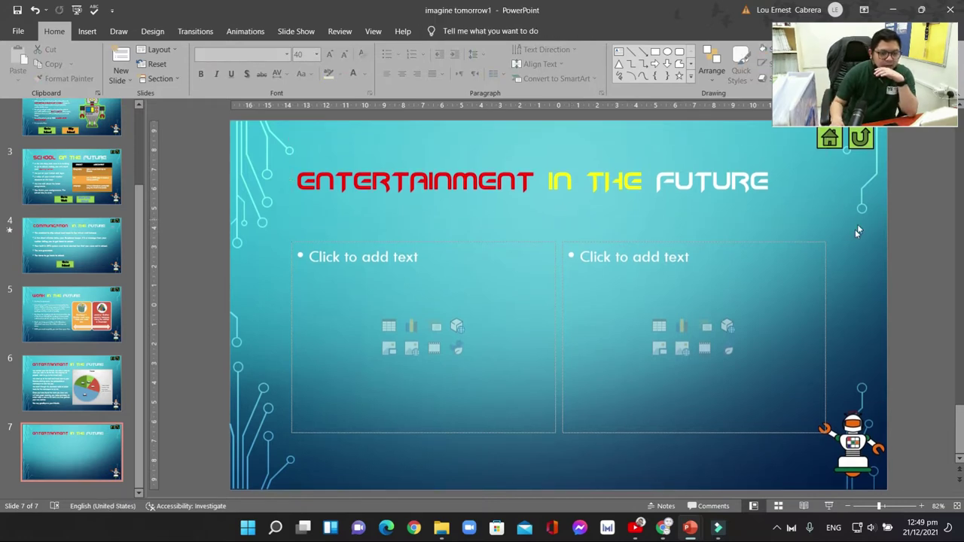
right_click(865, 284)
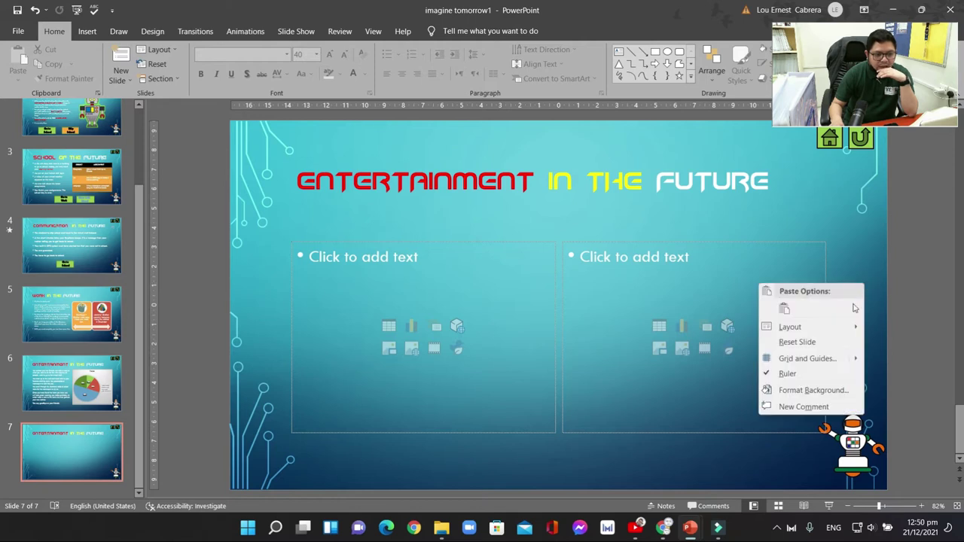
mouse_move(847, 329)
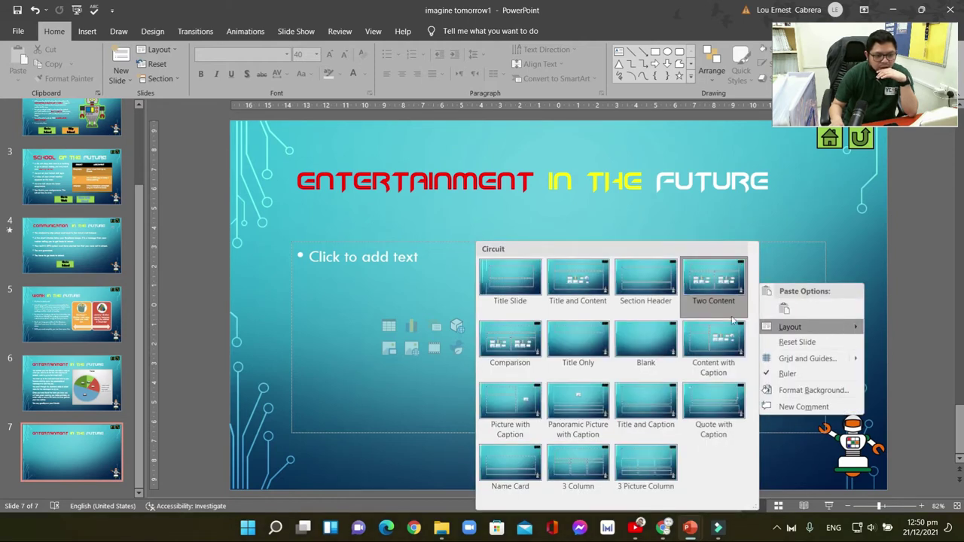
left_click(578, 354)
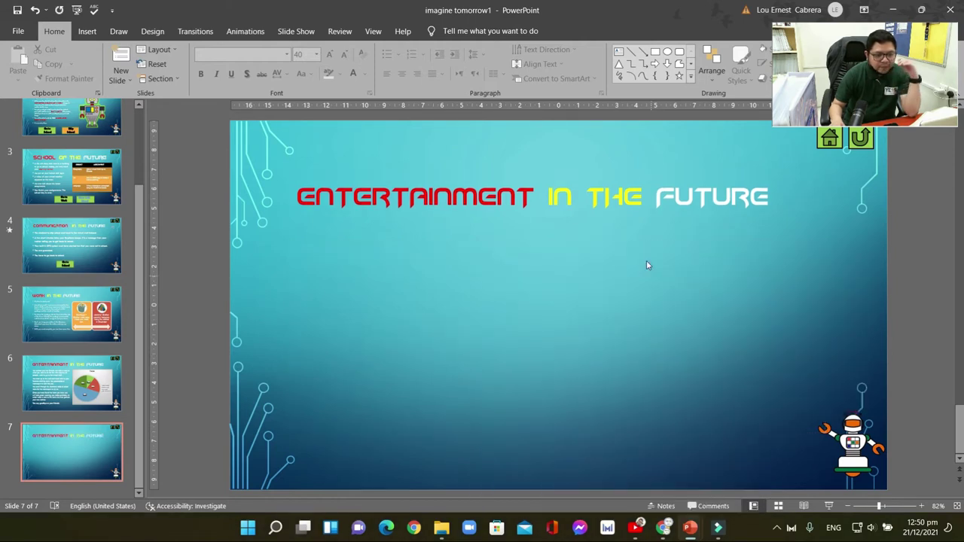
- Replace ENTERTAINMENT with TRAVEL so the title reads 'TRAVEL IN THE FUTURE'
left_click(573, 199)
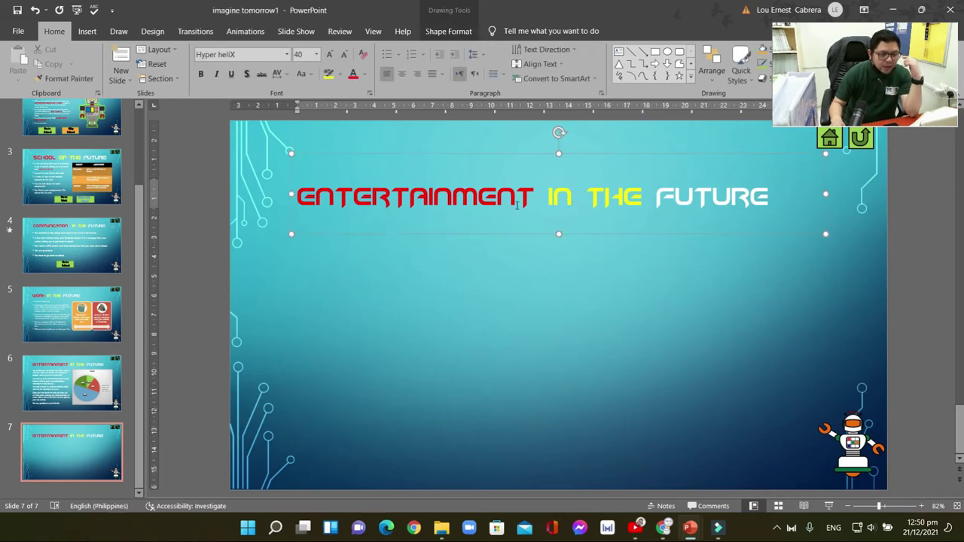
left_click_drag(533, 200, 283, 182)
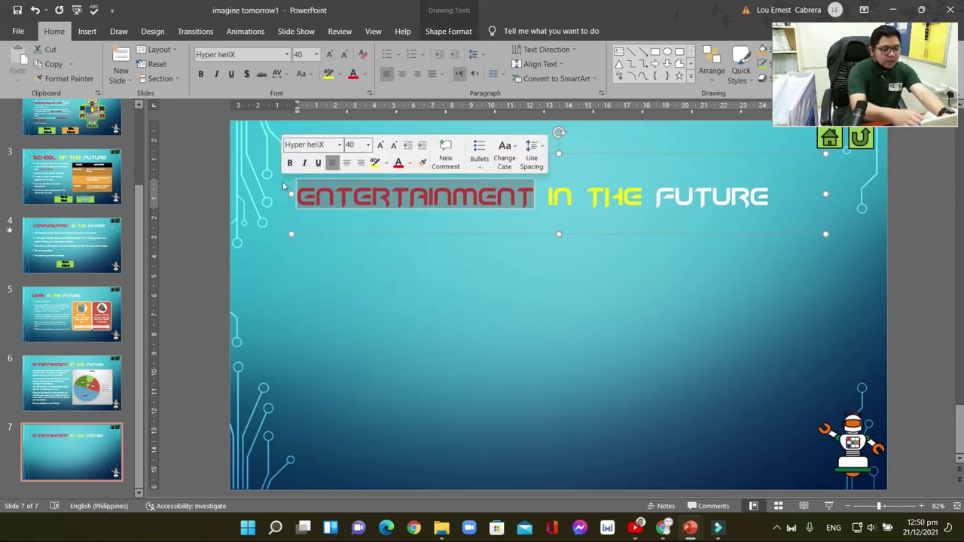
type("TRAVEL")
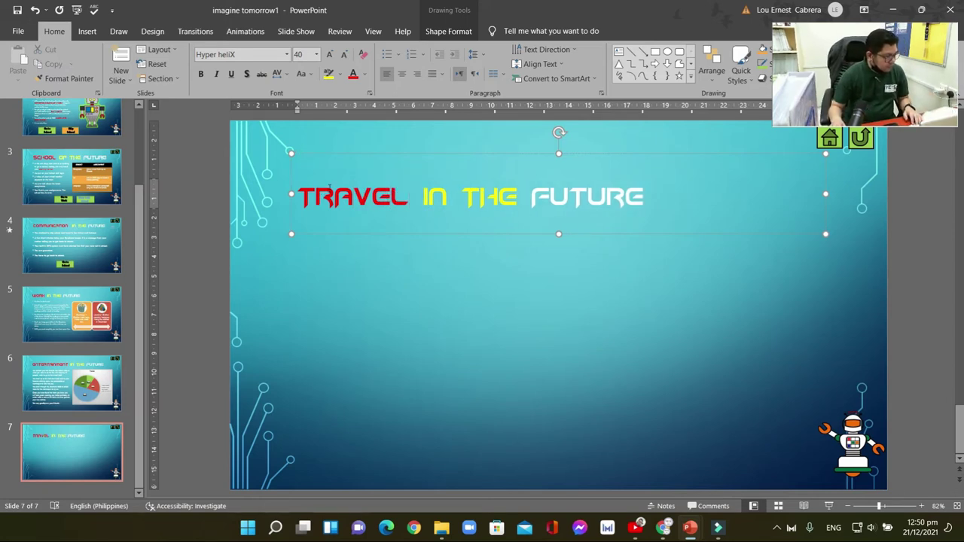
left_click(500, 307)
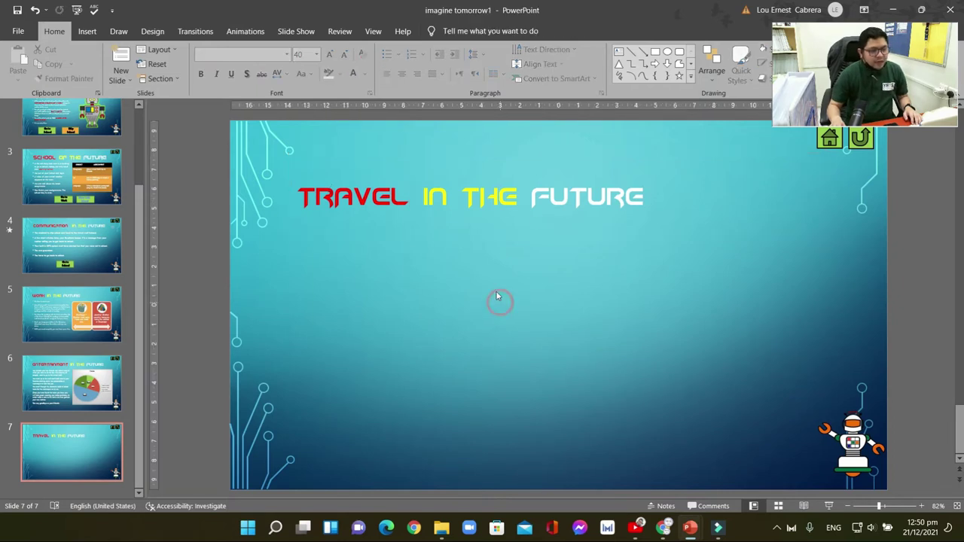
left_click(94, 34)
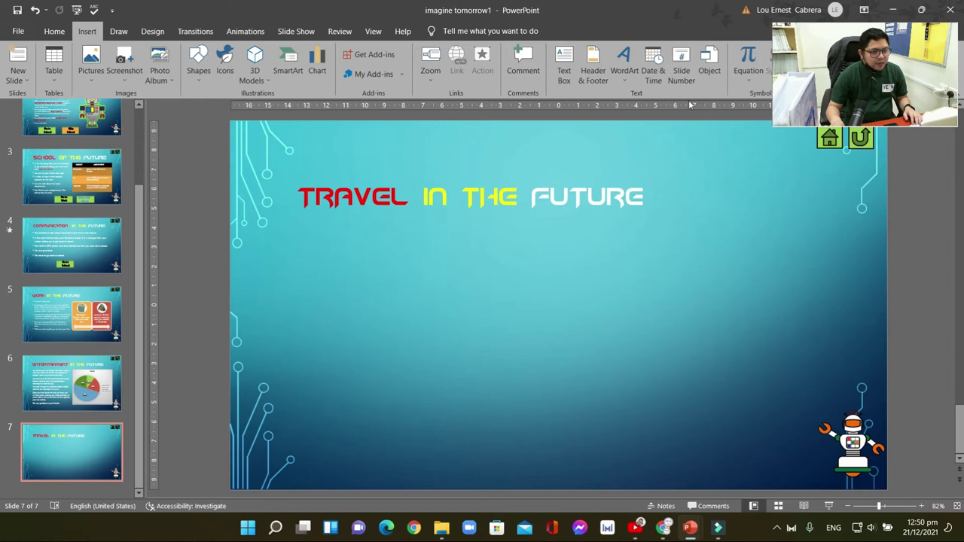
- Insert a text box, widen it, and position it just below the slide title
left_click(564, 73)
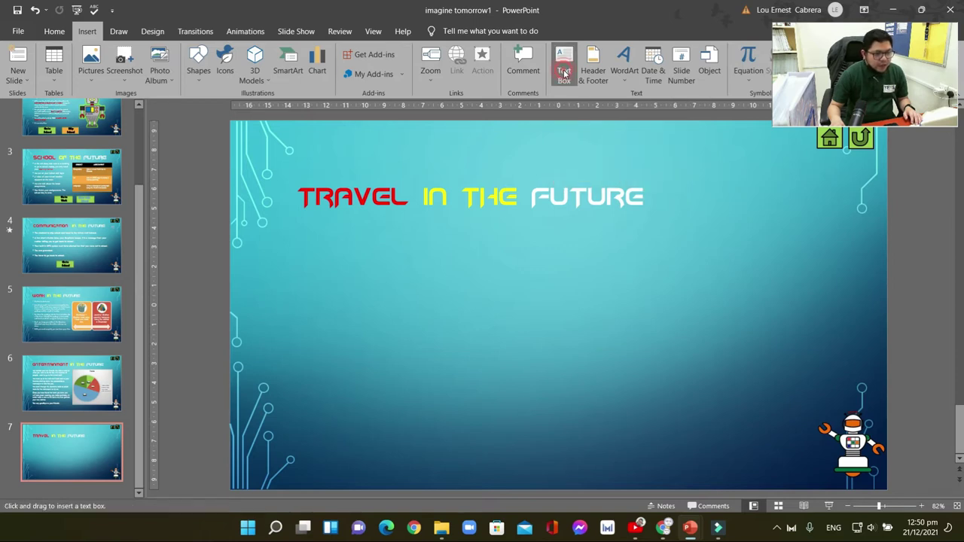
left_click(568, 79)
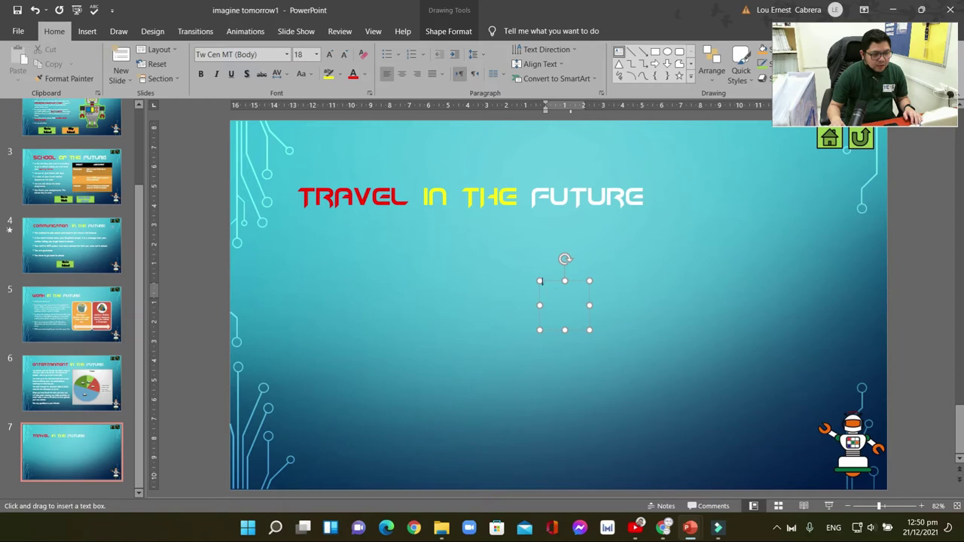
left_click_drag(589, 305, 718, 305)
left_click_drag(650, 331, 396, 404)
left_click_drag(479, 265, 627, 284)
left_click_drag(462, 287, 455, 335)
left_click(428, 263)
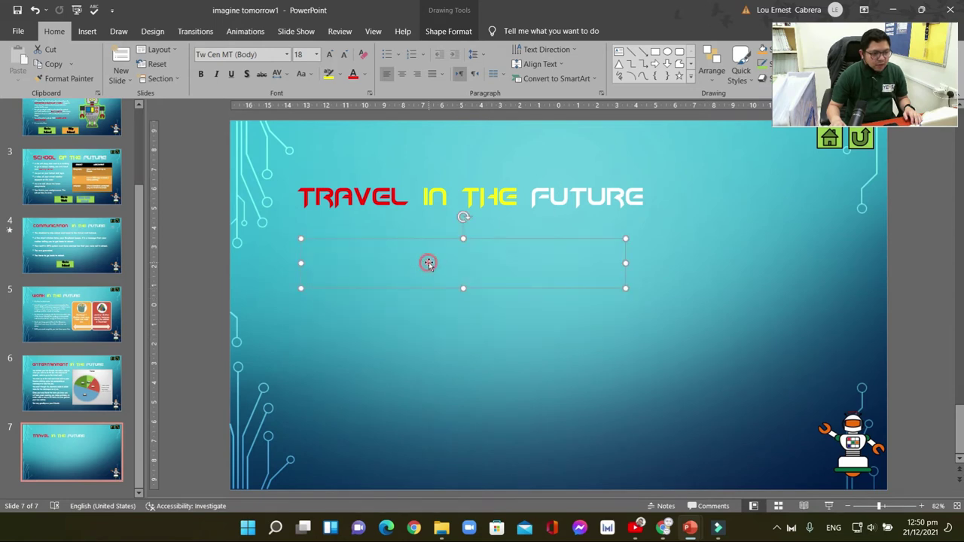
left_click(373, 255)
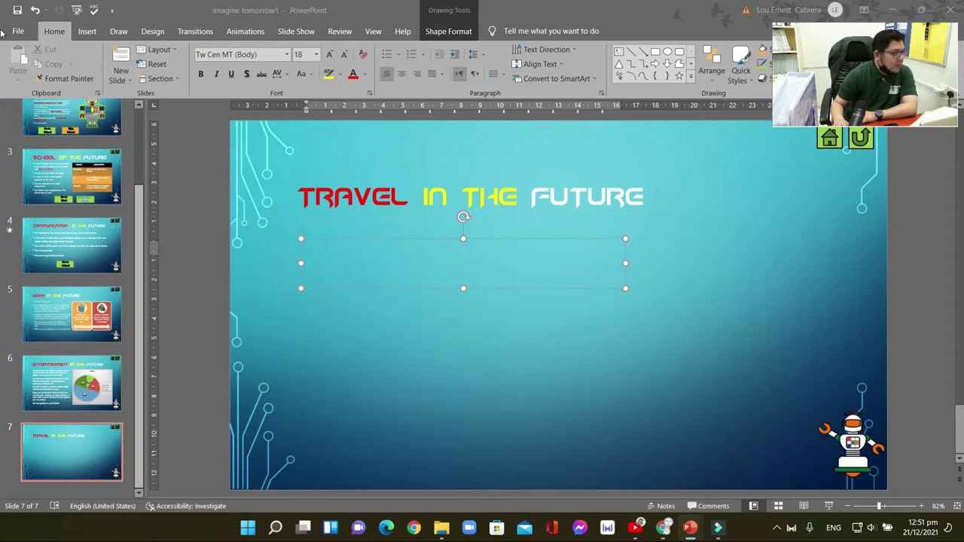
left_click(363, 257)
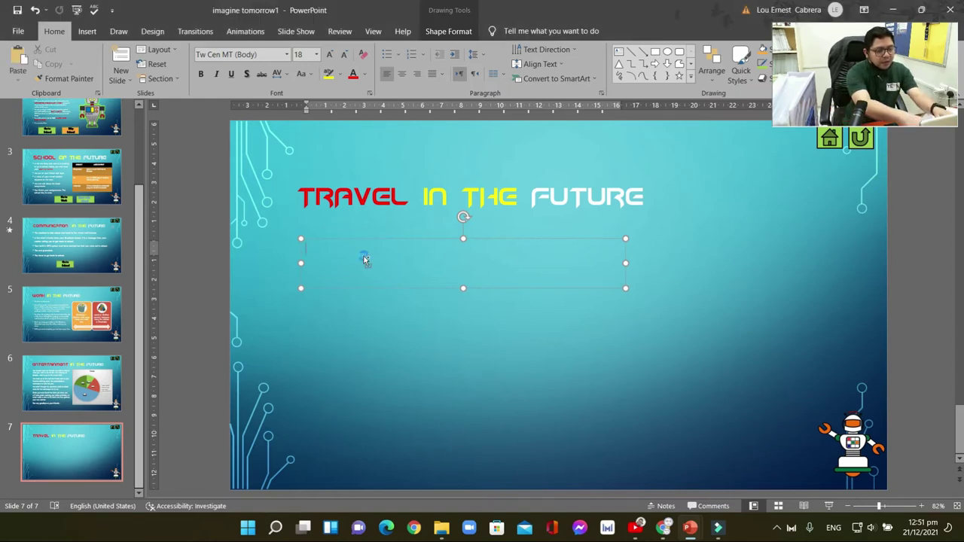
- Paste the four-paragraph skateboard story into the box and move it up under the title
type("You decide to travel to the park to skateboard. You signal the Chauffer Car. It pulls up to the sidewalk. You open the door and sit inside.  You plug in the address for where you want to go. The car starts to automatically drive down the streets. It stops at lights and senses pedestrians.  In no time at all you arrive at your destination. You grab your skateboard and start to do some tricks.  Soon it is time to go home.")
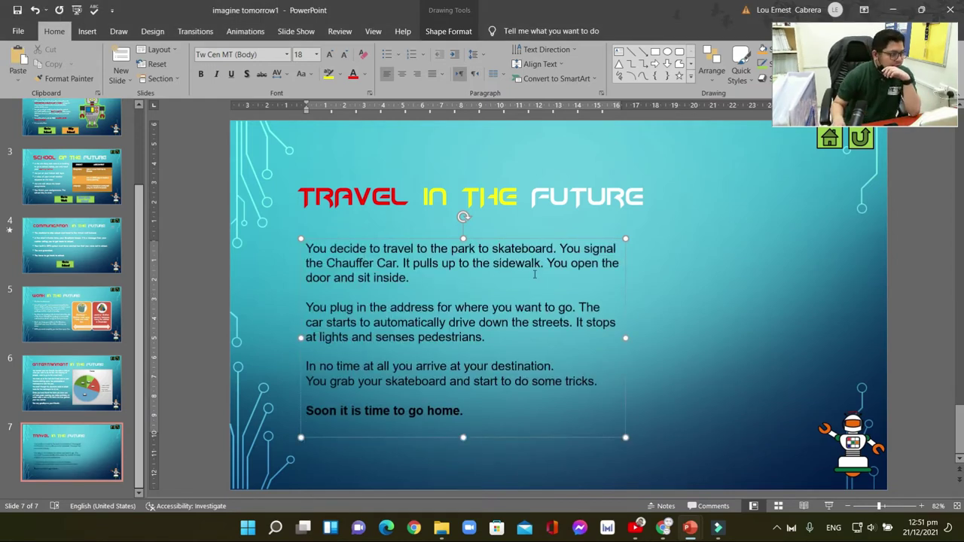
left_click_drag(532, 239, 531, 224)
left_click(512, 247)
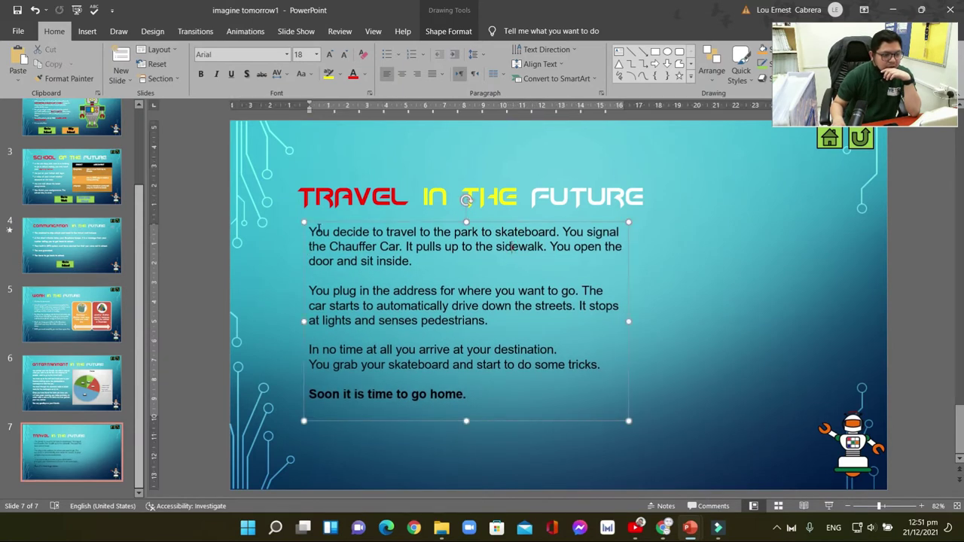
- Make all the story text white and bold
left_click_drag(309, 232, 468, 394)
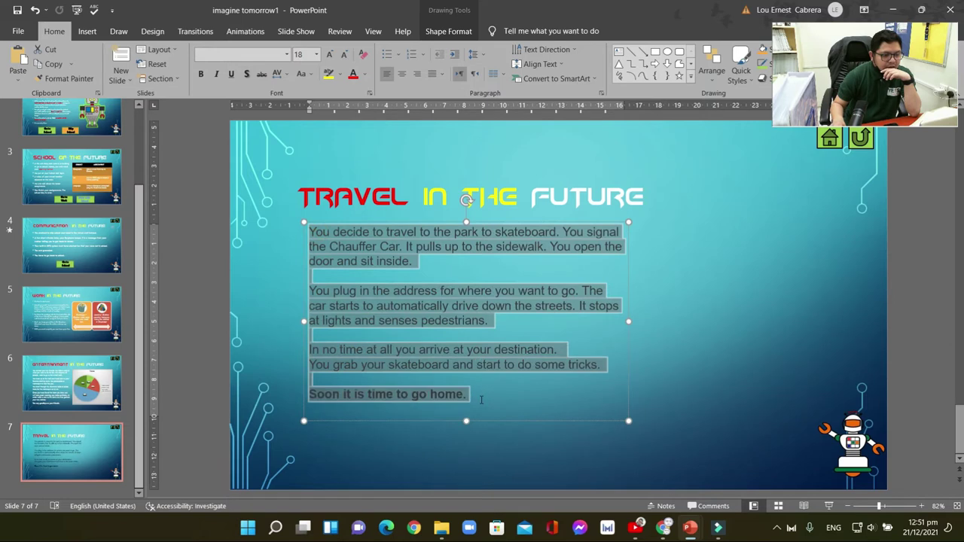
left_click(364, 74)
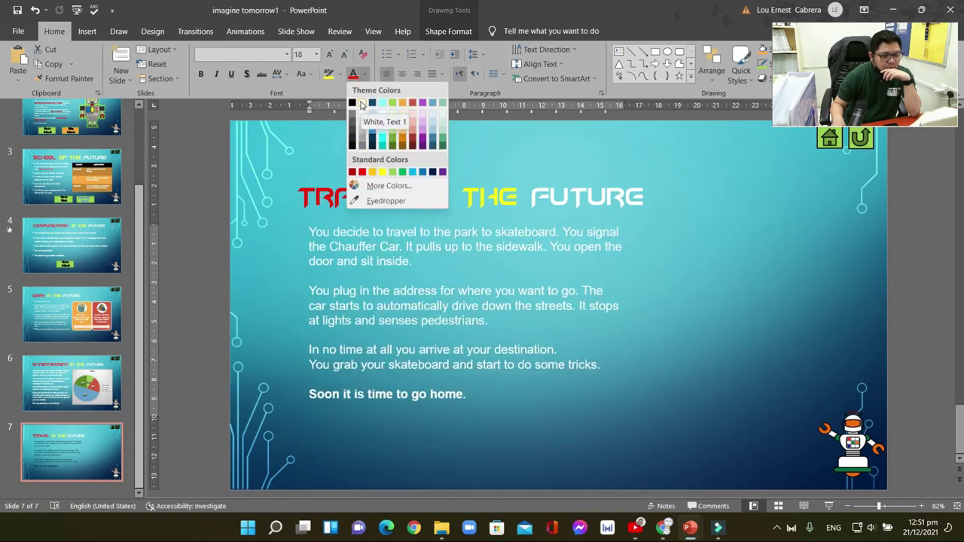
left_click(361, 104)
left_click(201, 74)
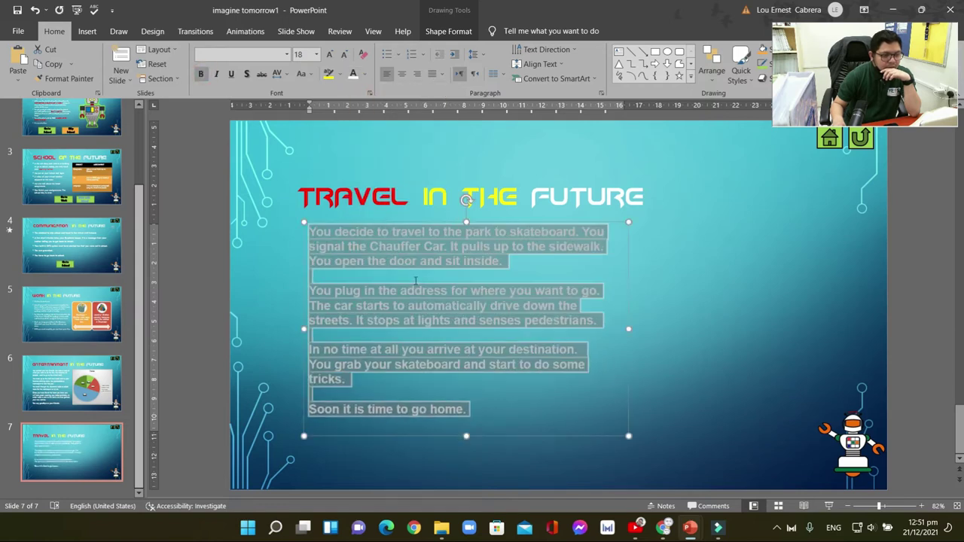
left_click(426, 287)
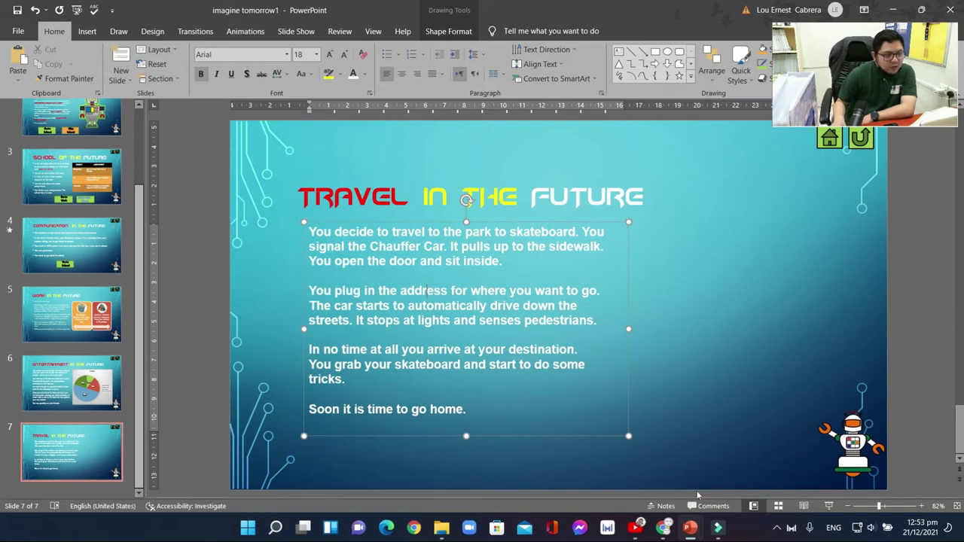
left_click_drag(308, 230, 469, 413)
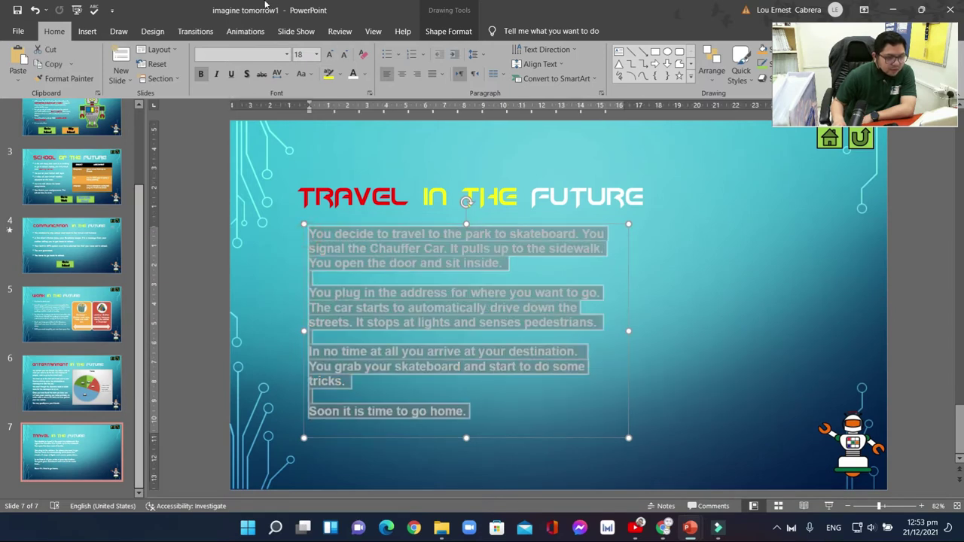
- Set the story text to 18 pt Arial
left_click(317, 54)
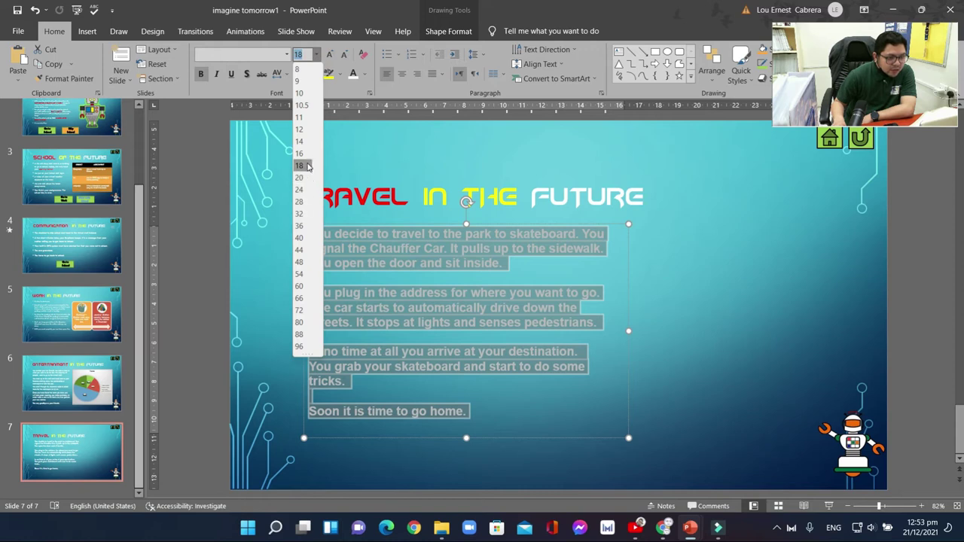
left_click(307, 165)
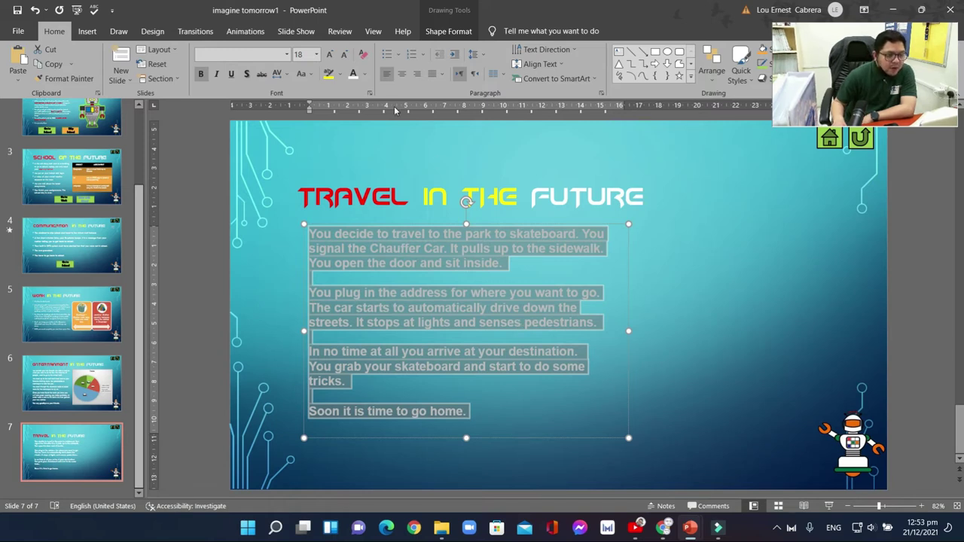
left_click(287, 56)
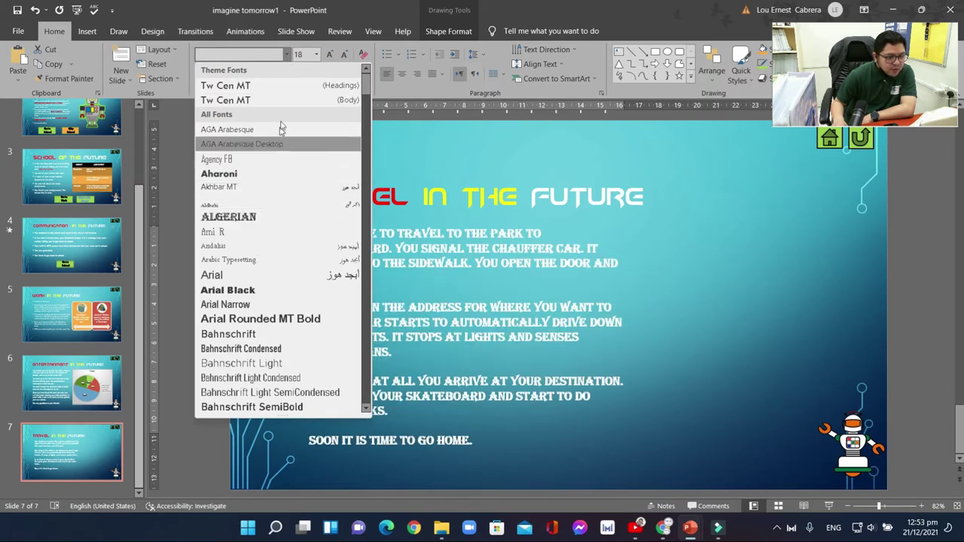
left_click(273, 276)
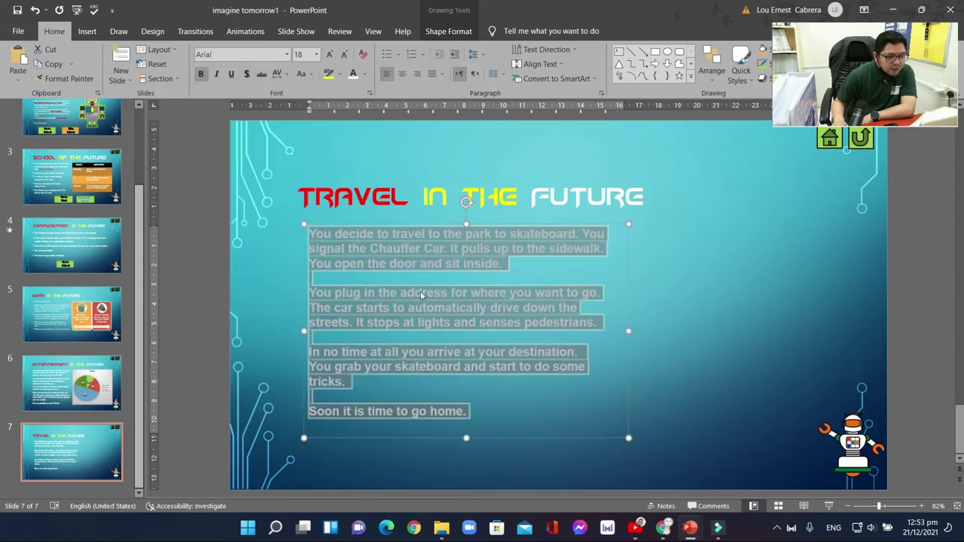
left_click(688, 276)
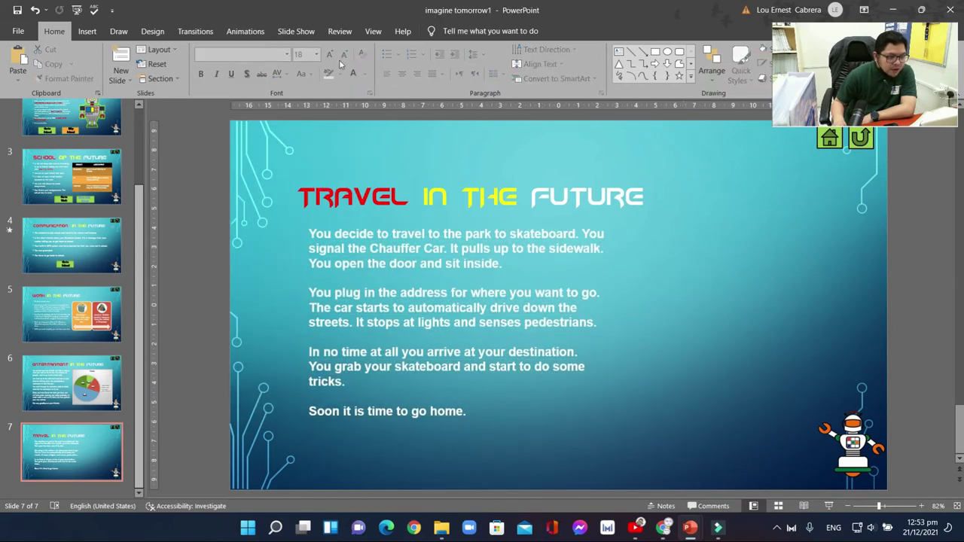
left_click(568, 260)
left_click(487, 247)
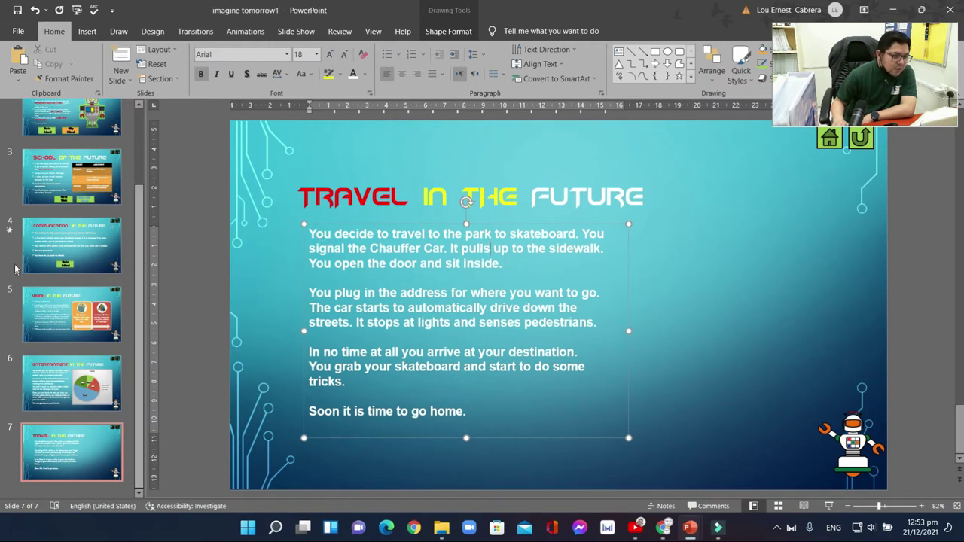
scroll(14, 269, "up", 3)
scroll(37, 257, "down", 3)
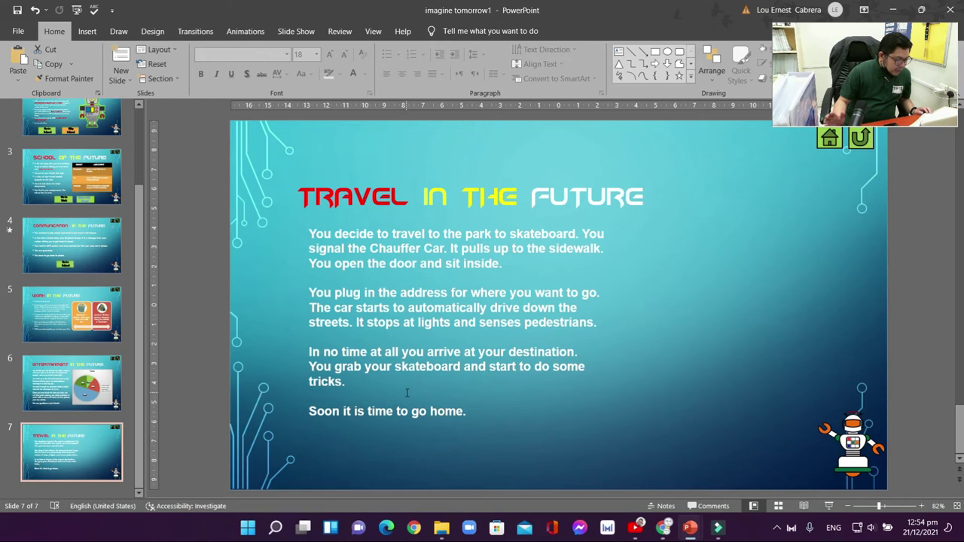
left_click(431, 254)
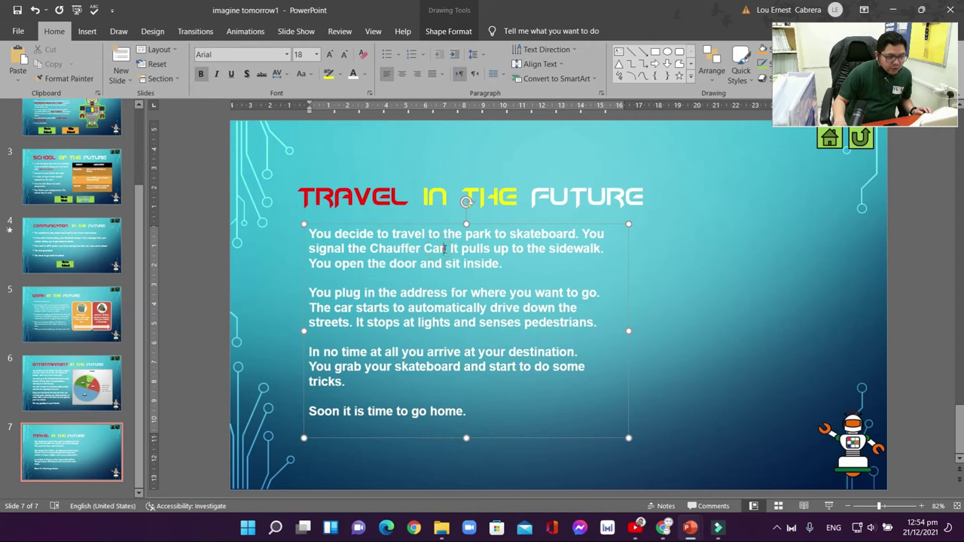
- Underline the words 'Chauffer Car' in the story
left_click_drag(446, 250, 389, 252)
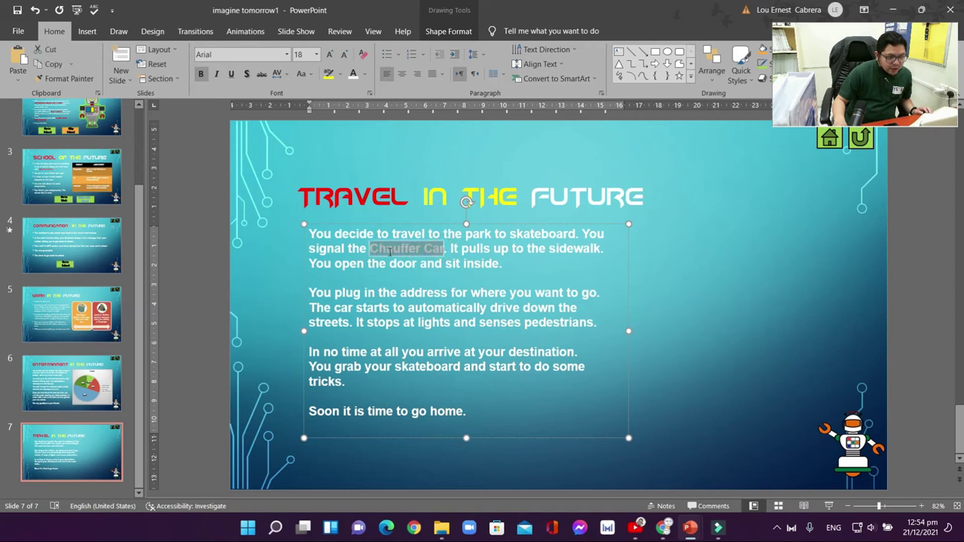
left_click(231, 74)
left_click(417, 277)
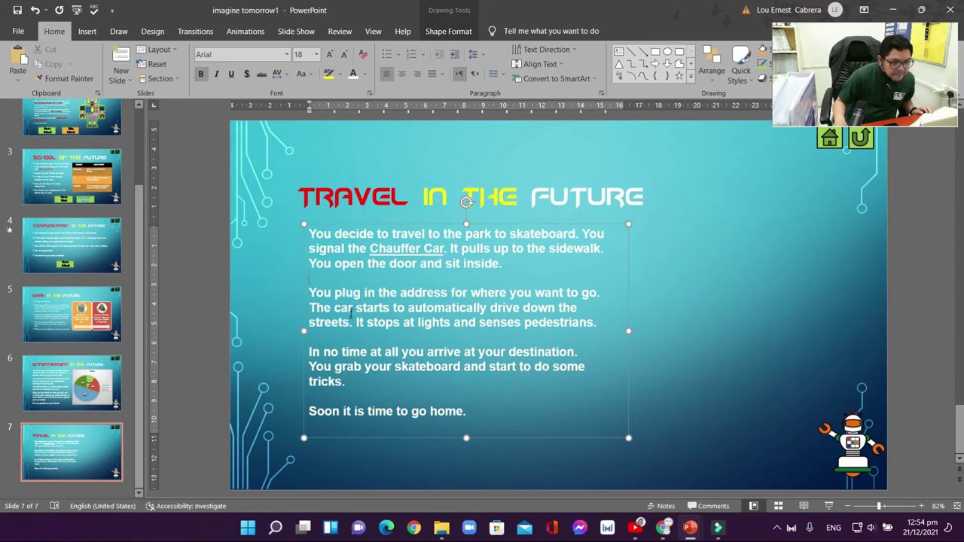
- Make the word 'skateboard' italic and dark blue
left_click_drag(530, 235, 576, 237)
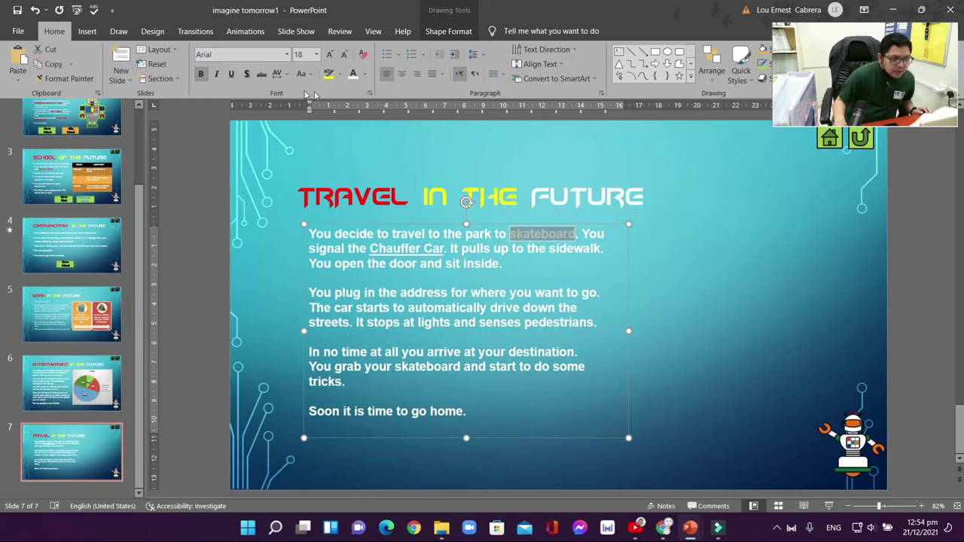
left_click(216, 74)
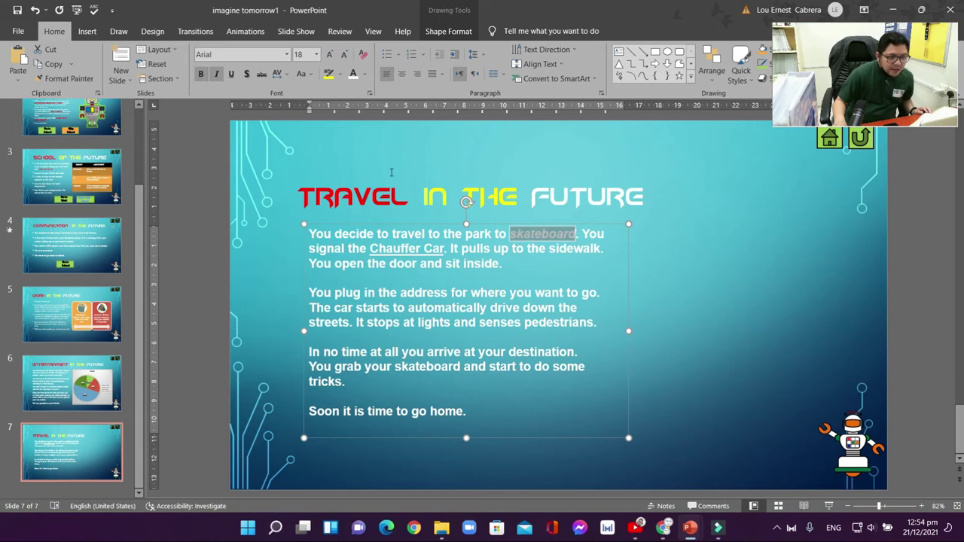
left_click(365, 74)
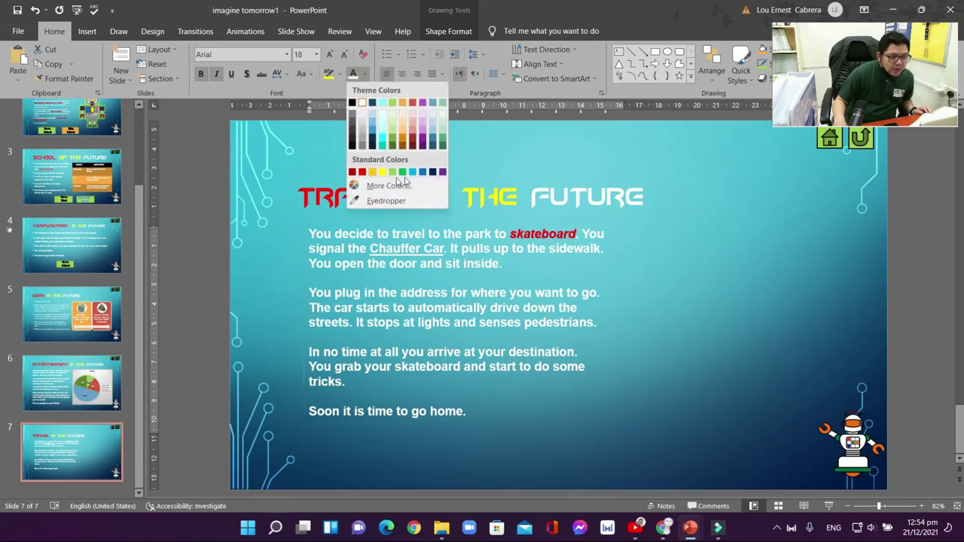
left_click(433, 172)
left_click(544, 307)
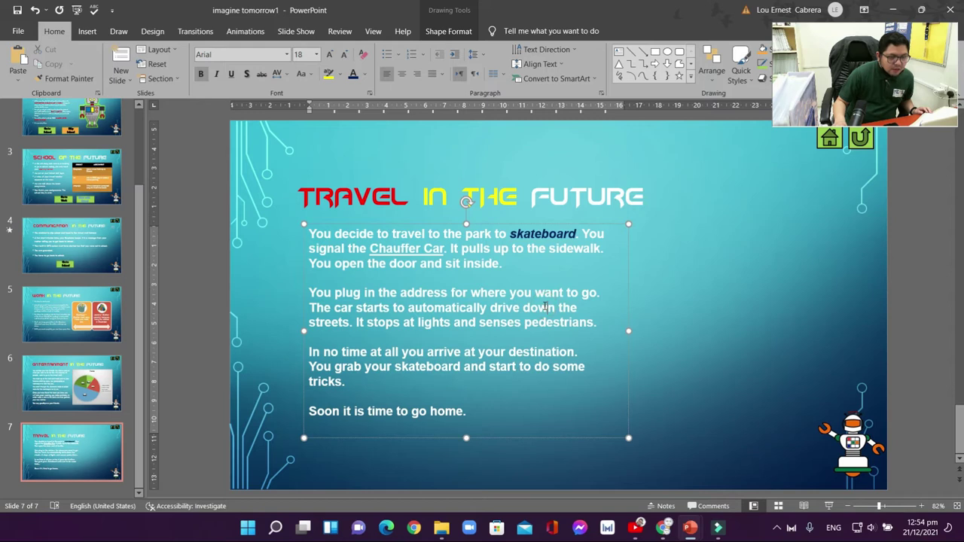
left_click(578, 352)
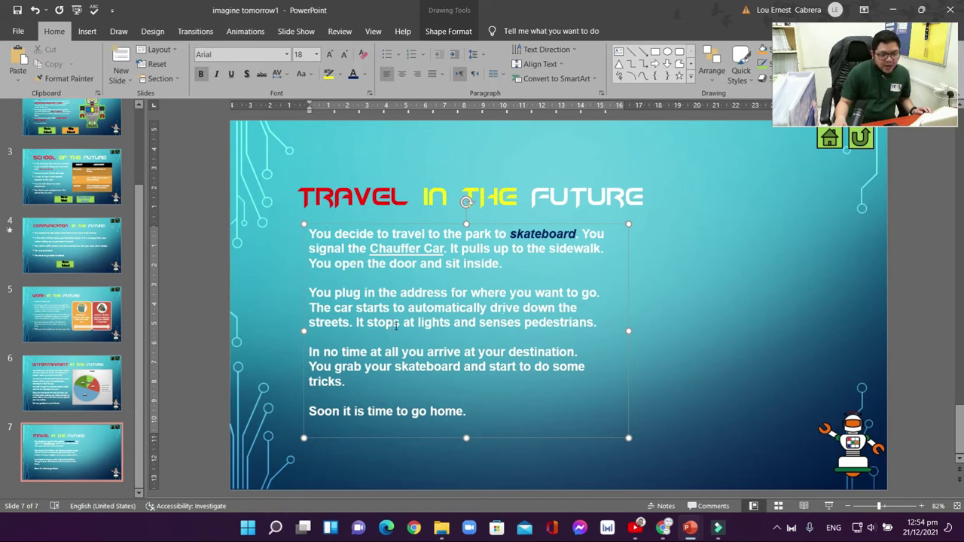
- Remove bold from all the story paragraphs
left_click(311, 232)
left_click_drag(310, 231, 488, 410)
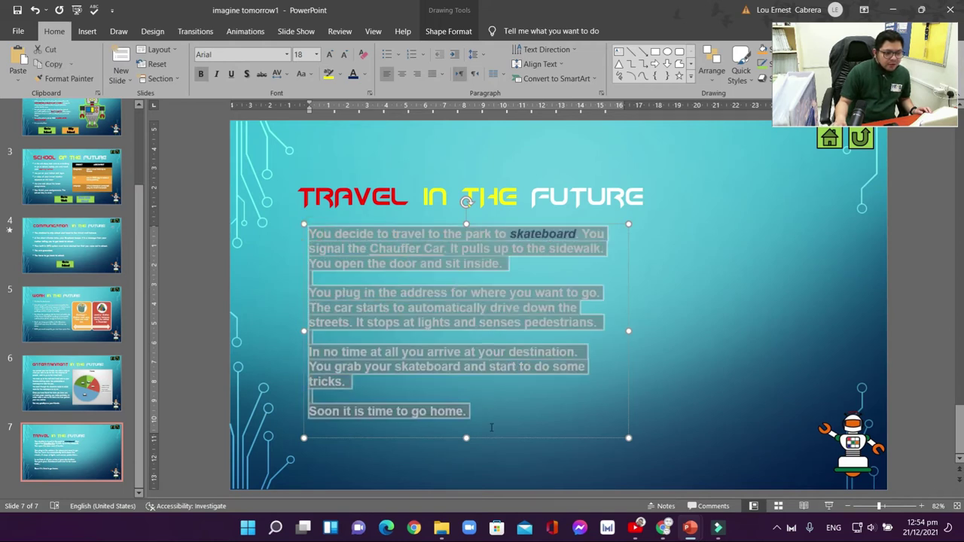
left_click(202, 76)
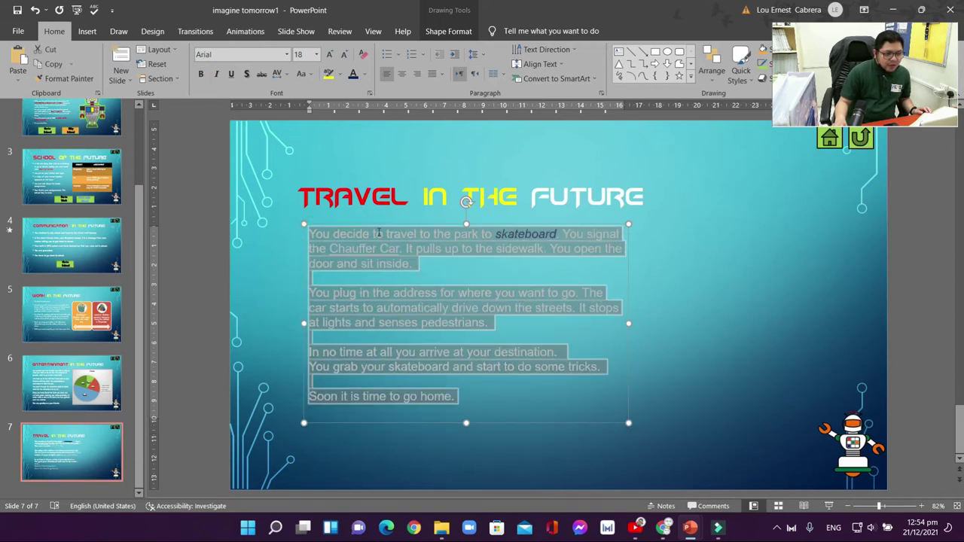
left_click(411, 263)
- Bold 'Chauffer Car', 'skateboard' and the closing line 'Soon it is time to go home.'
left_click_drag(400, 251, 335, 243)
left_click(201, 73)
left_click_drag(557, 235, 495, 235)
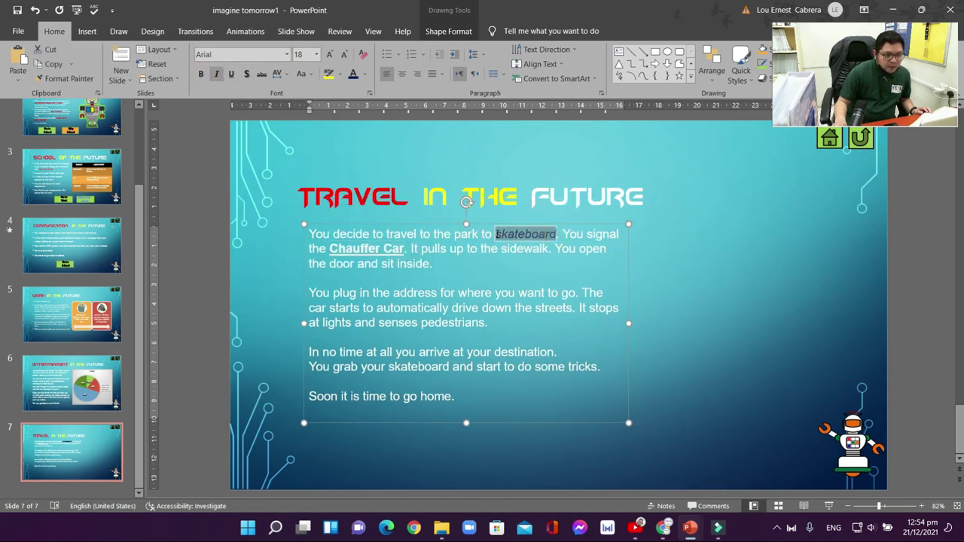
left_click(200, 73)
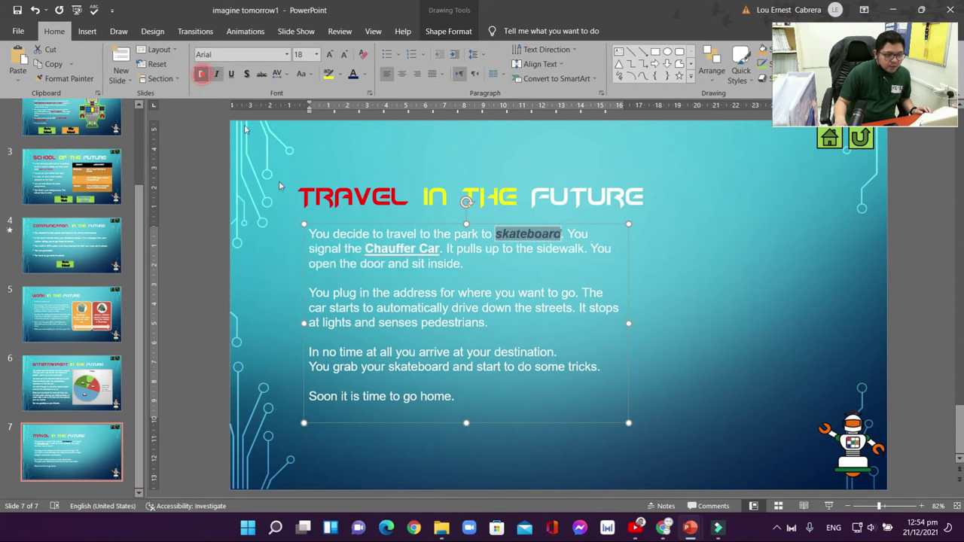
left_click(309, 219)
left_click(527, 325)
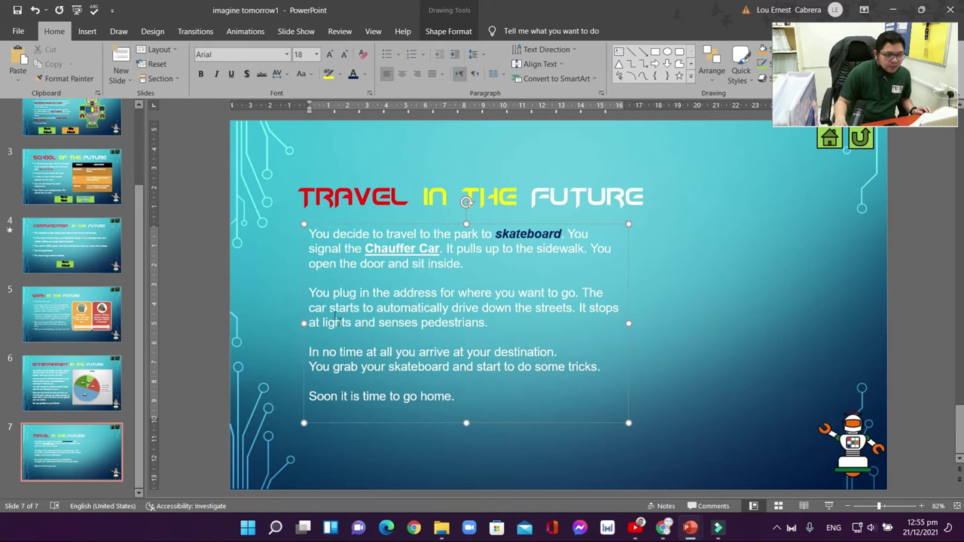
left_click_drag(452, 389, 309, 396)
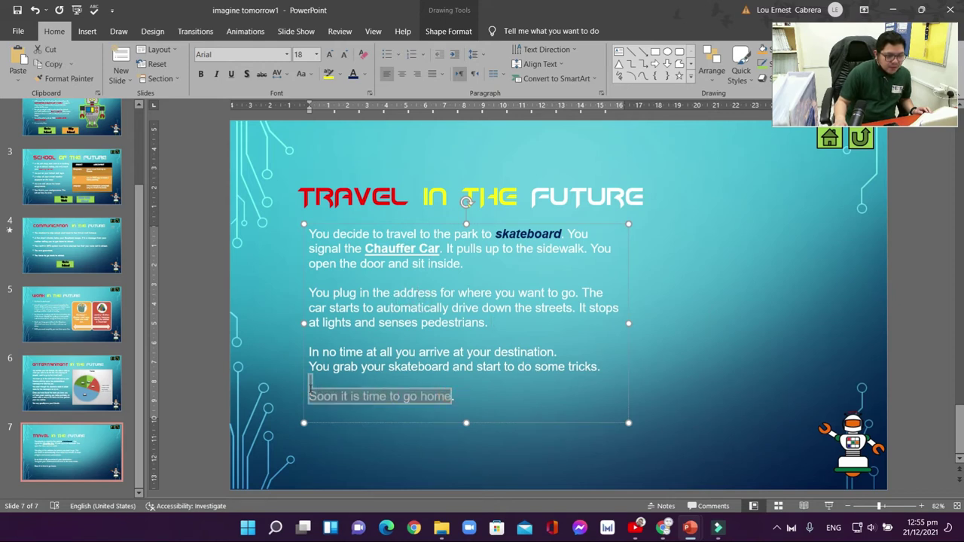
left_click(200, 73)
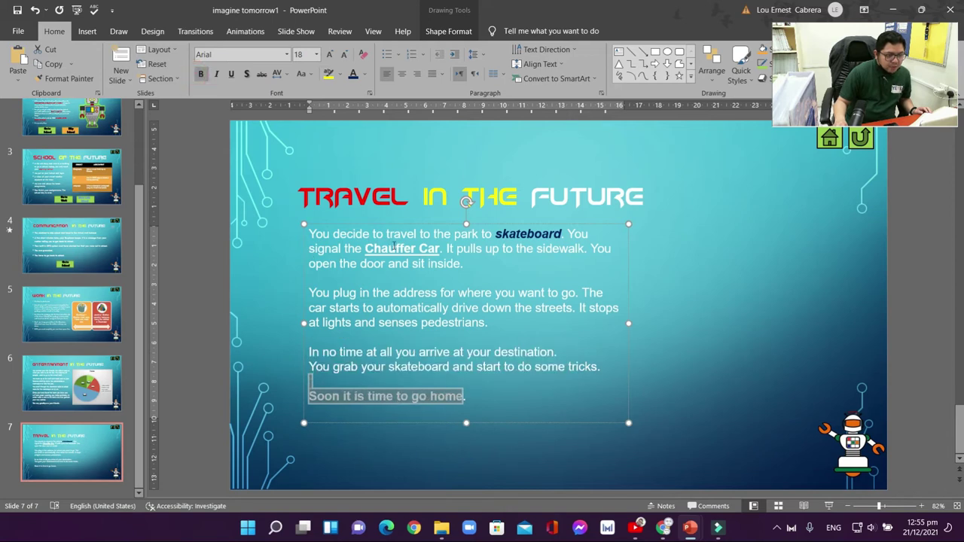
left_click(678, 325)
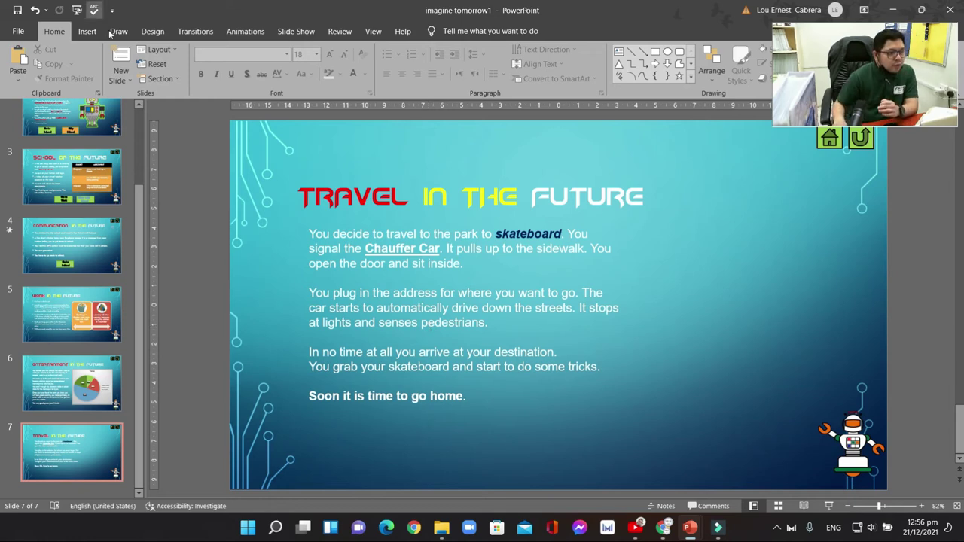
left_click(78, 28)
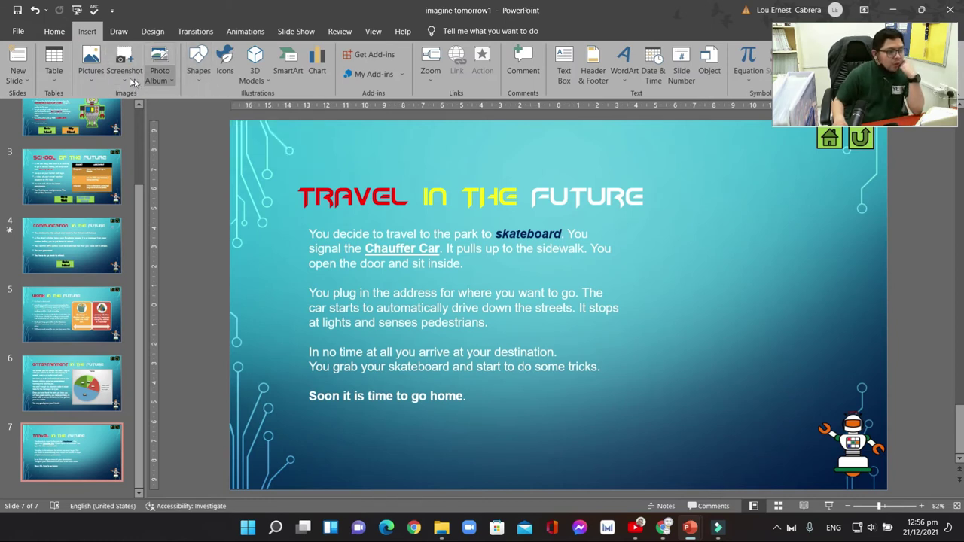
- Open the Online Pictures search from the Insert tab's Pictures menu
left_click(92, 80)
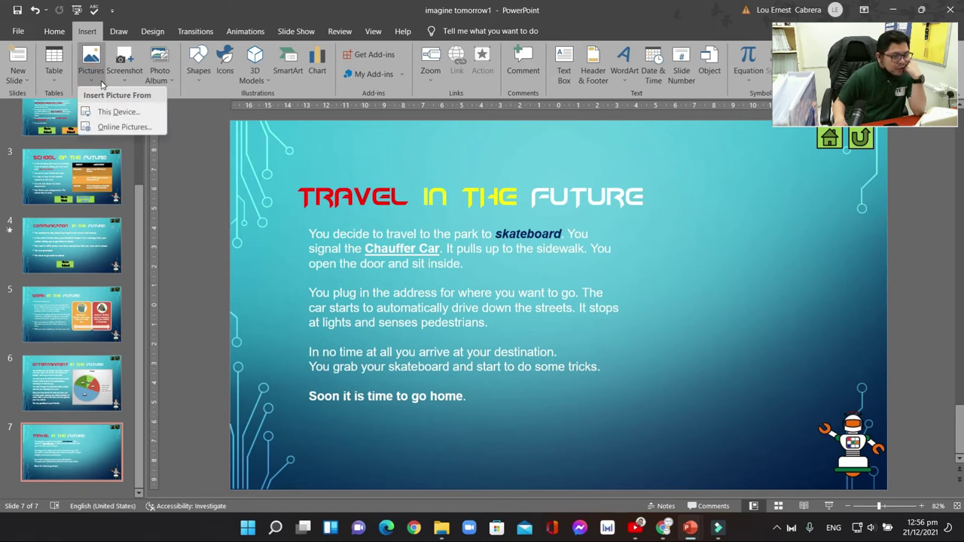
left_click(118, 126)
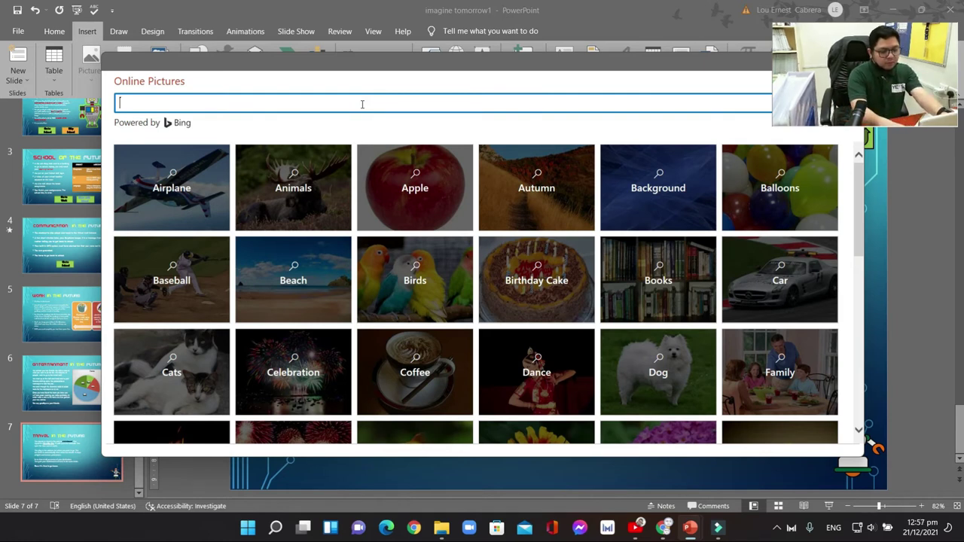
- Search the online pictures for 'flying car animated'
type("sp")
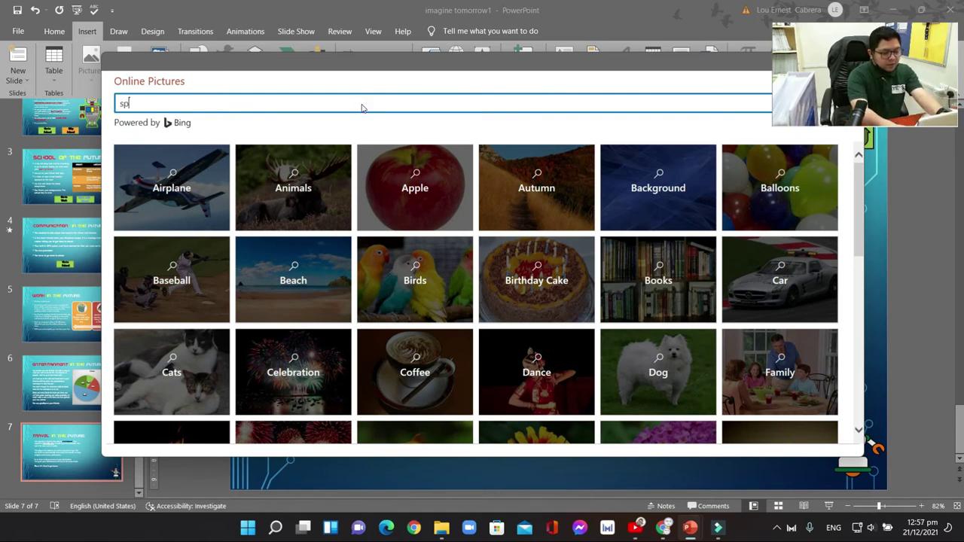
key("BackSpace")
key("BackSpace")
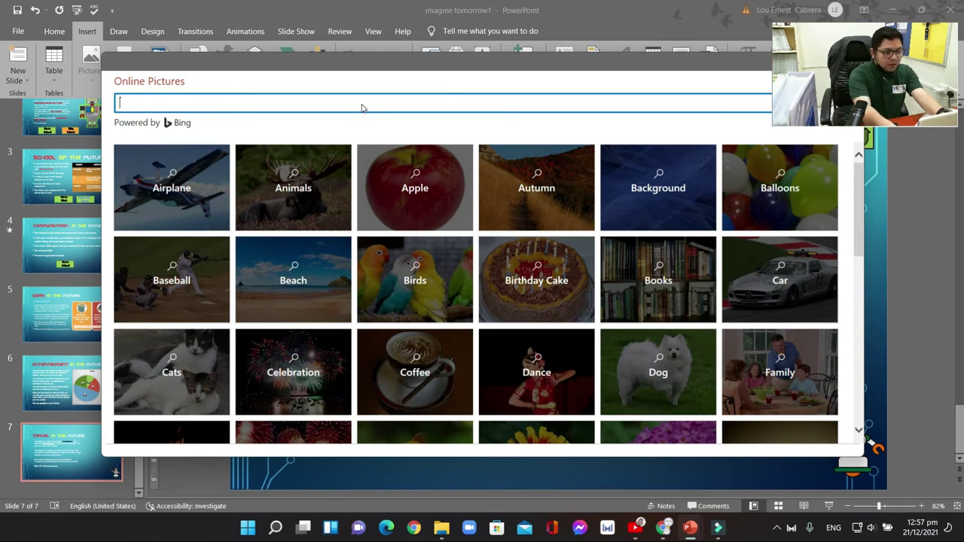
type("flying ")
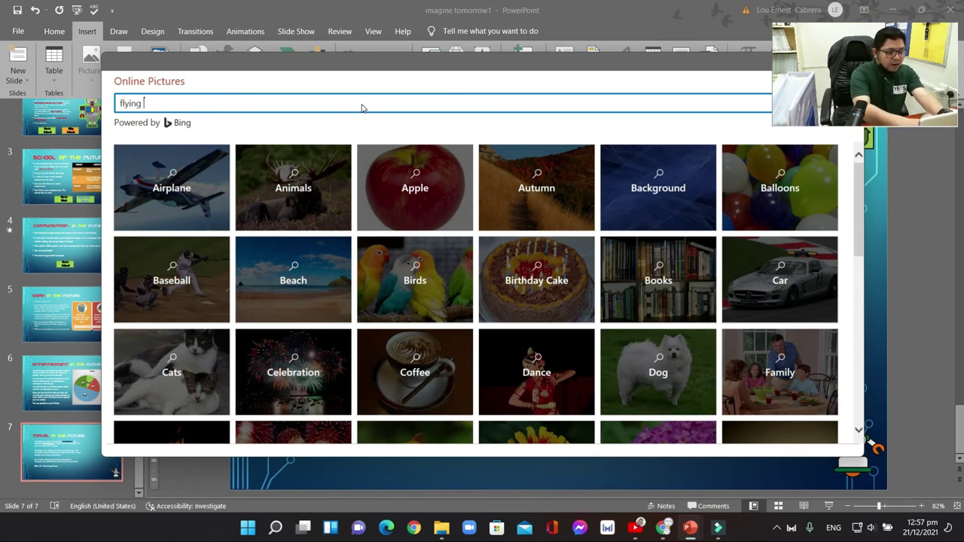
type("car.")
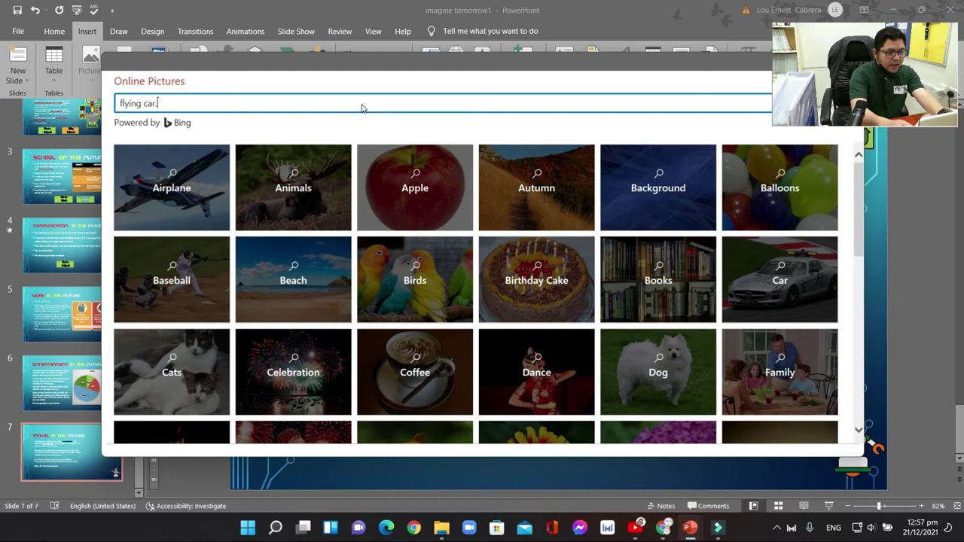
key("BackSpace")
key("BackSpace")
type("animated")
key("Return")
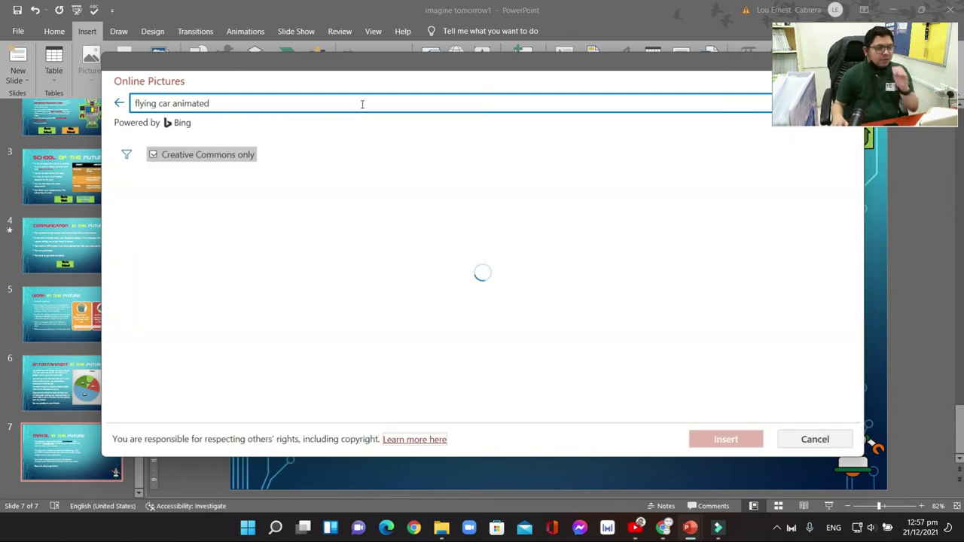